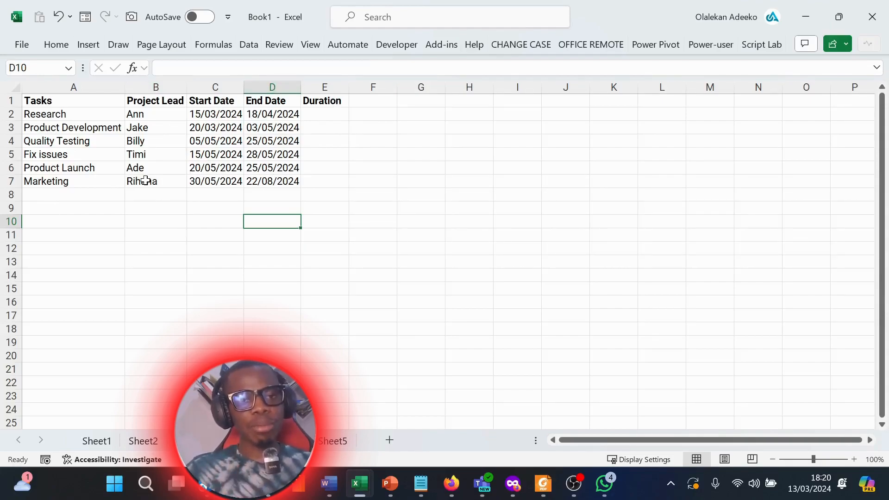
Calculate the Research task's duration in E2 by subtracting the start date from the end date with =D2-C2
{"action": "left_click", "coordinate": [323, 116]}
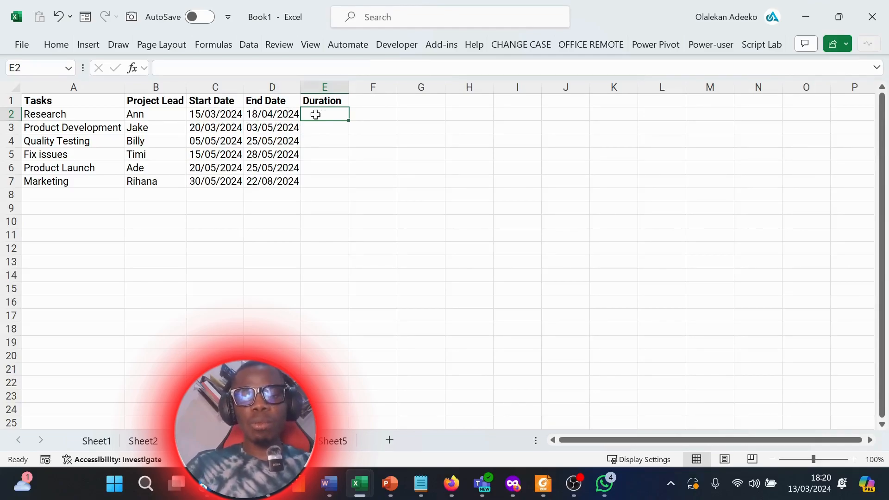
{"action": "type", "text": "="}
{"action": "left_click", "coordinate": [271, 112]}
{"action": "type", "text": "-"}
{"action": "left_click", "coordinate": [226, 114]}
{"action": "key", "text": "Return"}
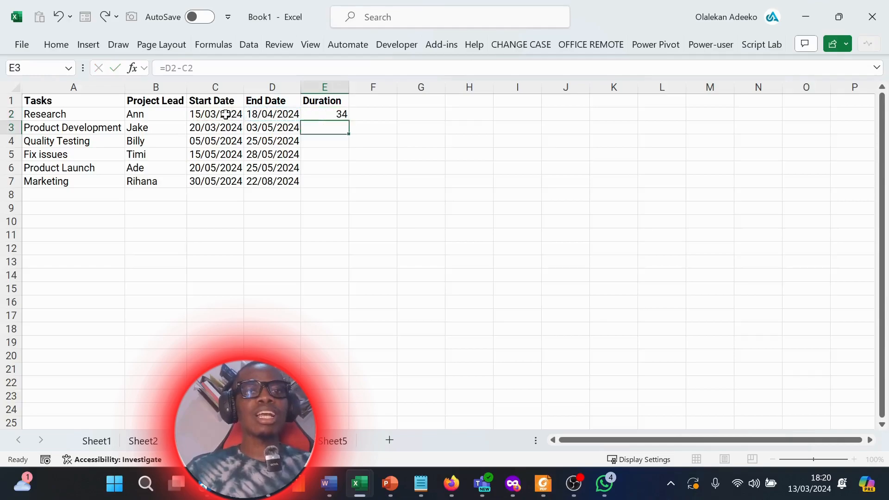
Replace the E2 duration with =NETWORKDAYS.INTL(C2,D2,1) to count working days with Saturday and Sunday as the weekend
{"action": "left_click", "coordinate": [338, 116]}
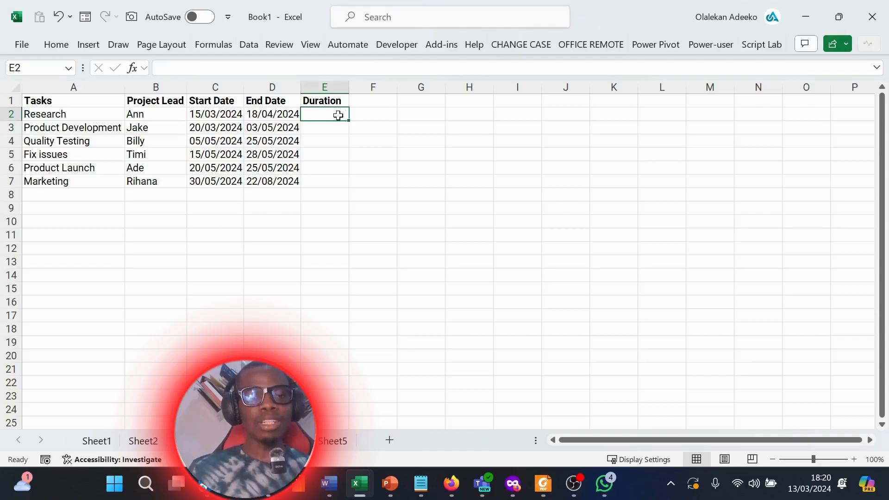
{"action": "type", "text": "=netw"}
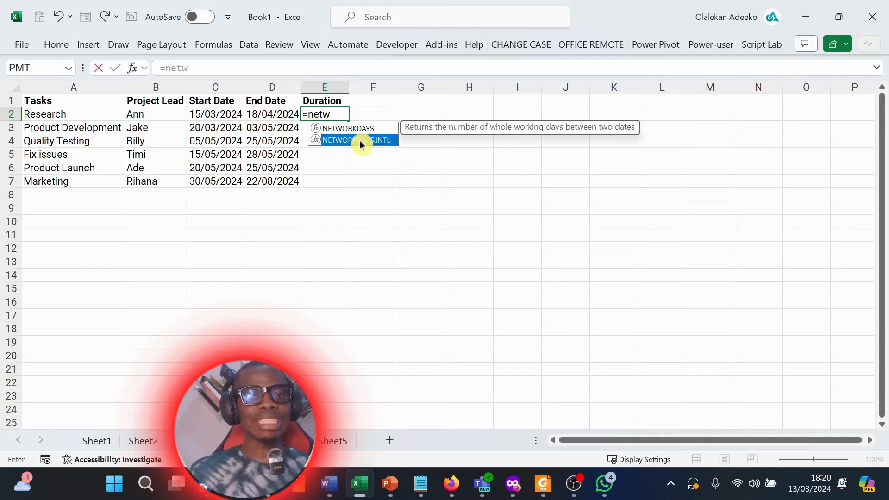
{"action": "double_click", "coordinate": [360, 140]}
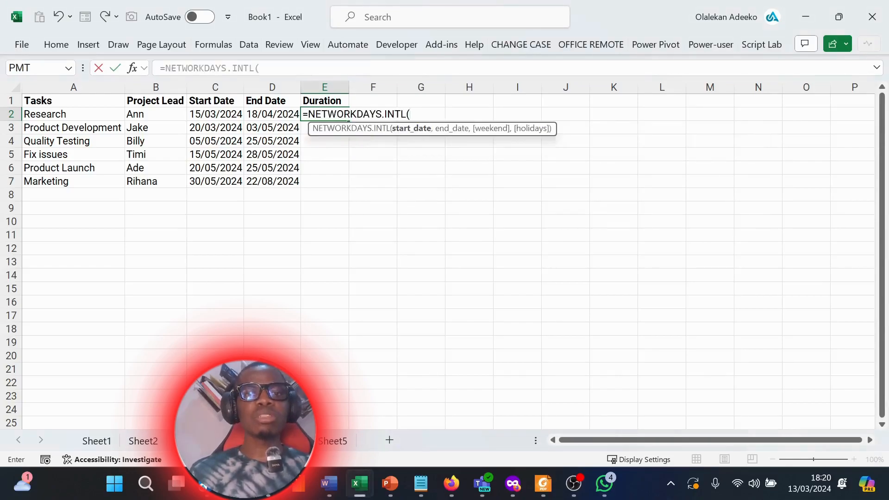
{"action": "left_click", "coordinate": [220, 116]}
{"action": "type", "text": ","}
{"action": "left_click", "coordinate": [274, 116]}
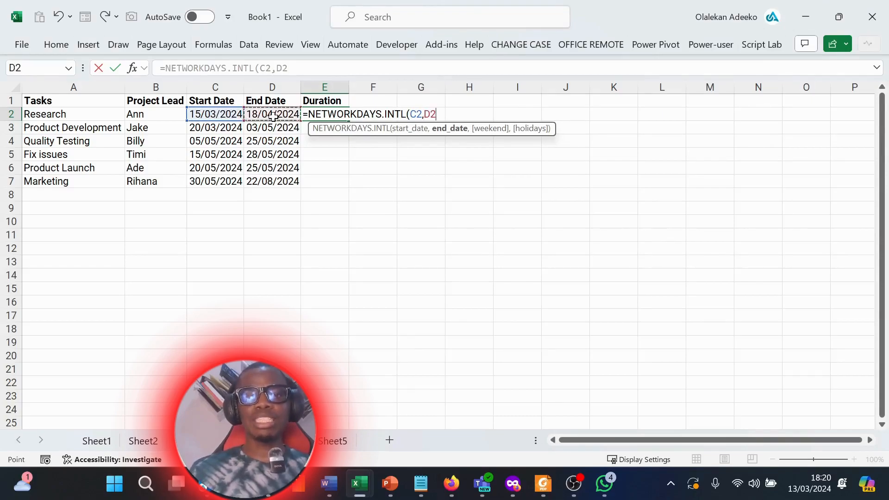
{"action": "type", "text": ","}
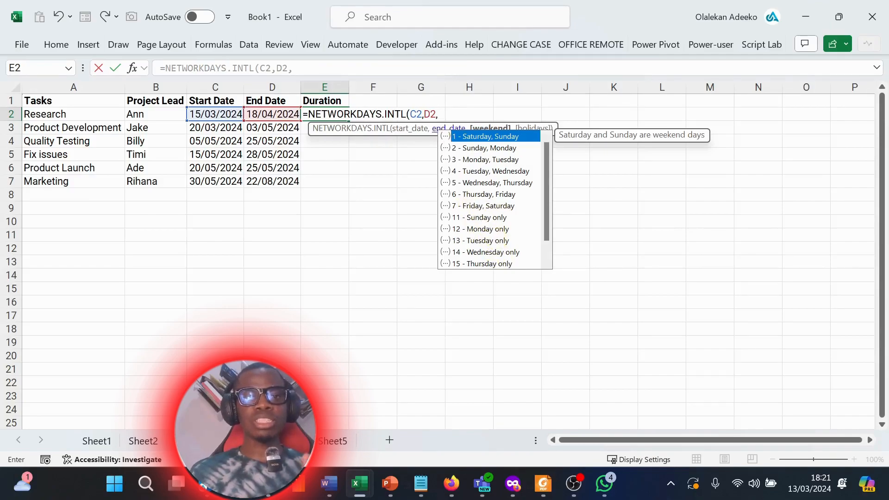
{"action": "type", "text": "1"}
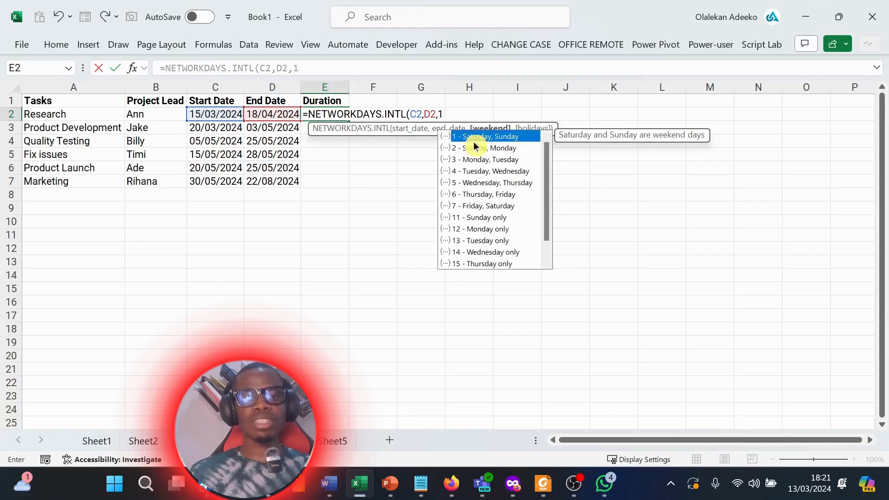
{"action": "type", "text": ")"}
{"action": "key", "text": "Return"}
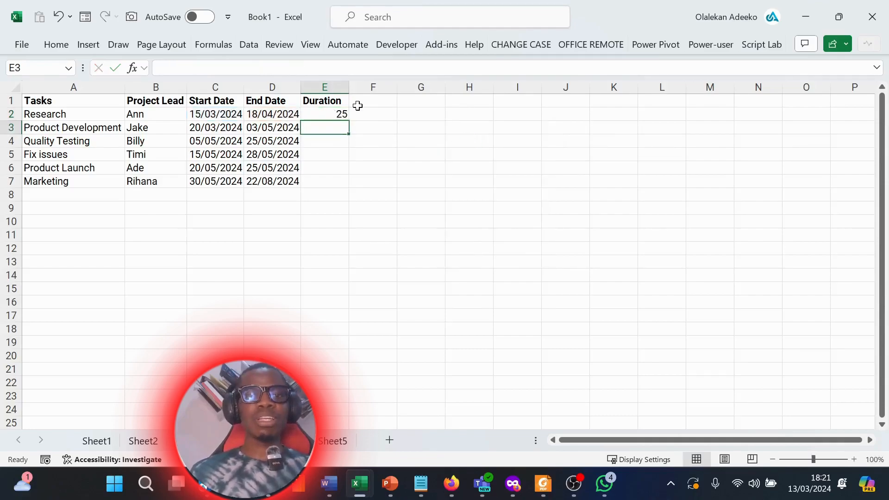
Fill the working-days formula from E2 down through E7 for the remaining tasks
{"action": "left_click", "coordinate": [331, 116]}
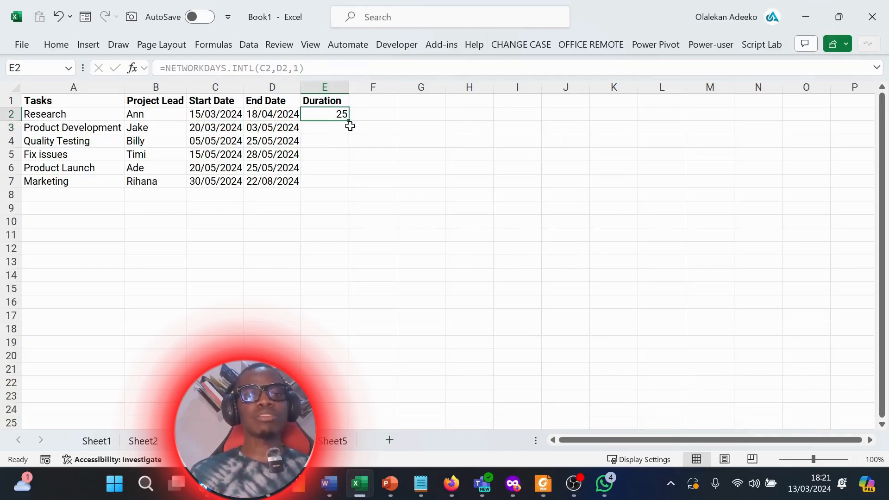
{"action": "left_click_drag", "start_coordinate": [348, 123], "coordinate": [344, 183]}
{"action": "left_click", "coordinate": [251, 223]}
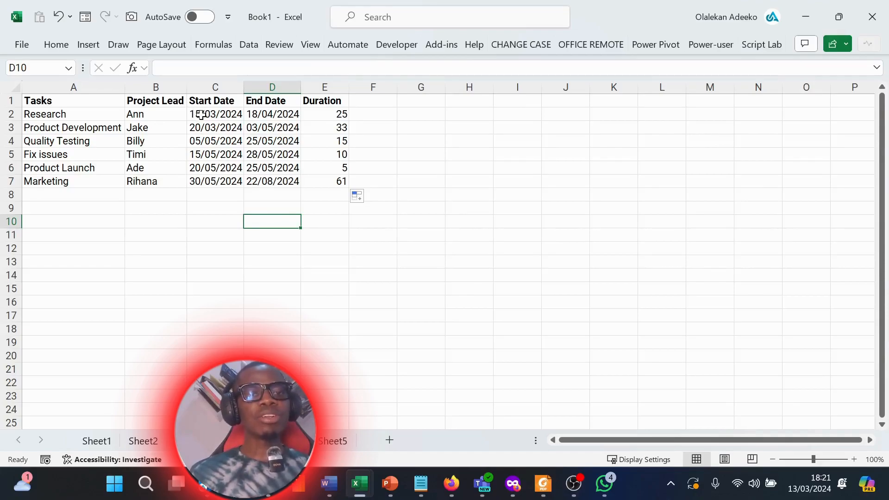
Insert a 2-D stacked bar chart from the start dates in C2:C7 and place it below the table
{"action": "left_click_drag", "start_coordinate": [201, 116], "coordinate": [207, 178]}
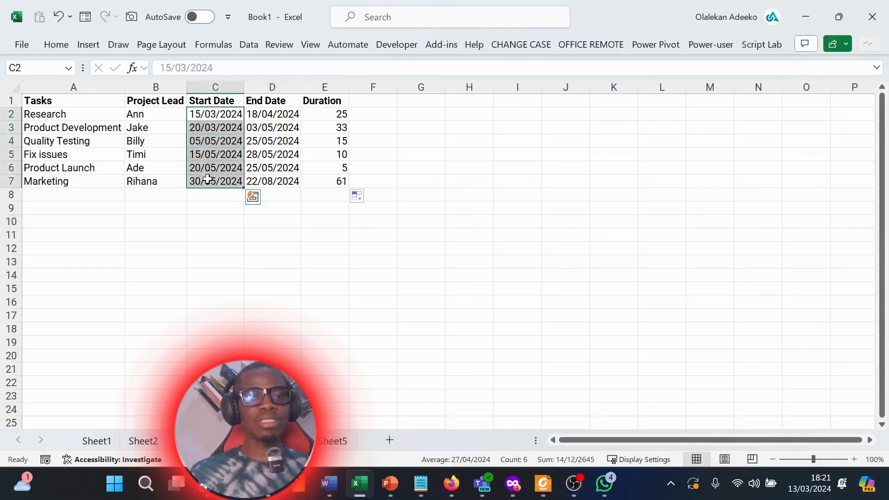
{"action": "left_click", "coordinate": [92, 49]}
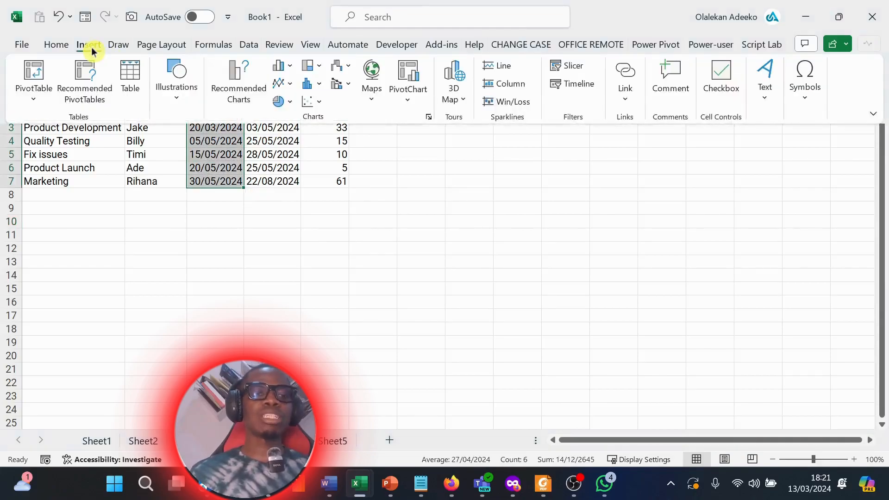
{"action": "left_click", "coordinate": [285, 67]}
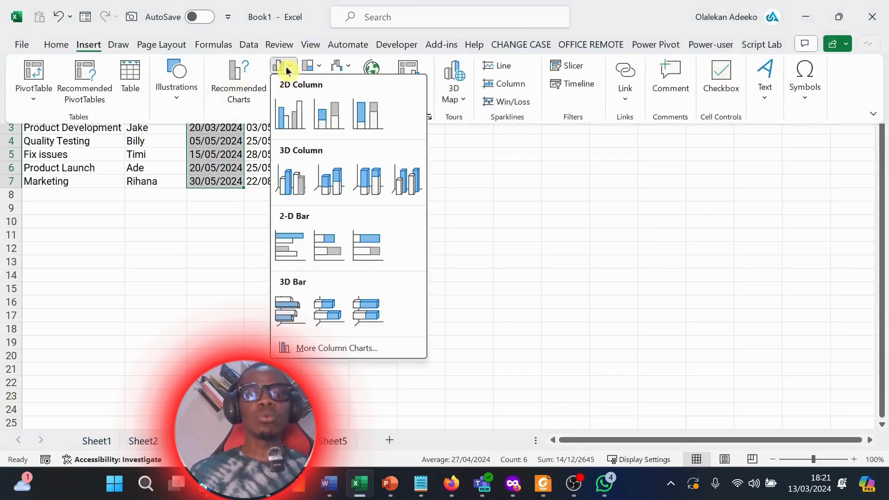
{"action": "left_click", "coordinate": [329, 250]}
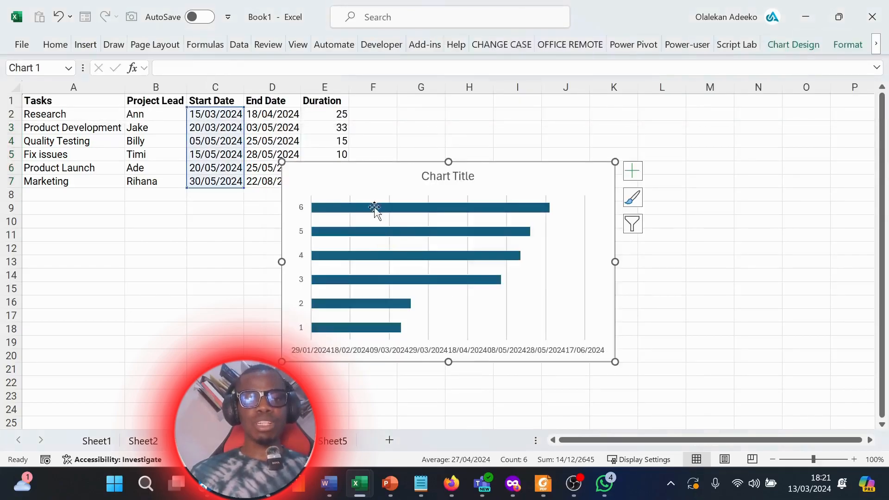
{"action": "left_click_drag", "start_coordinate": [278, 209], "coordinate": [242, 215]}
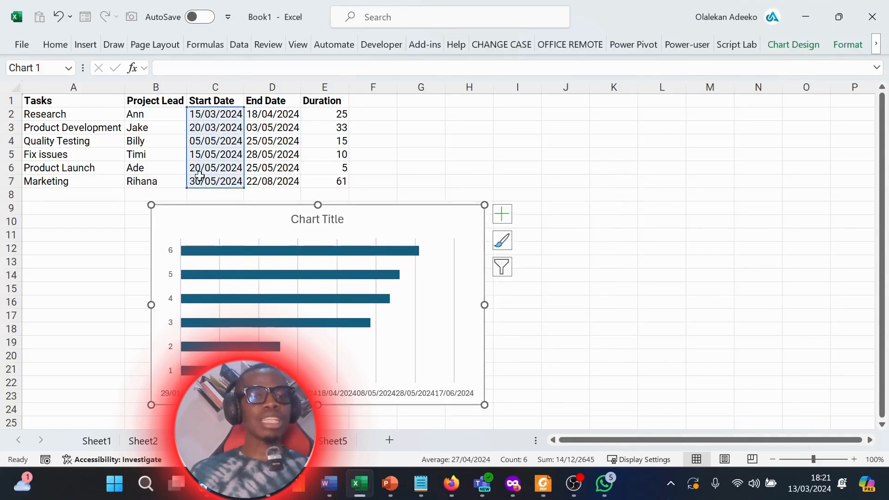
Add a second data series to the chart using the durations in E2:E7 as its values
{"action": "right_click", "coordinate": [359, 219]}
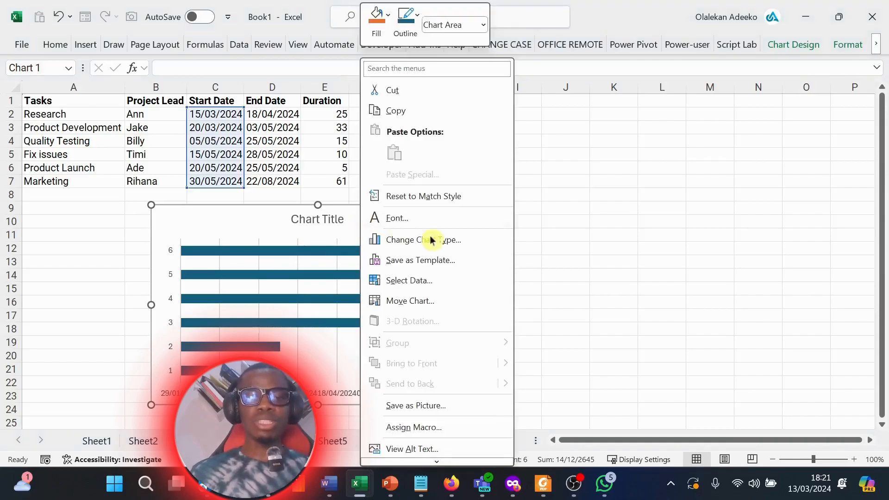
{"action": "left_click", "coordinate": [406, 282]}
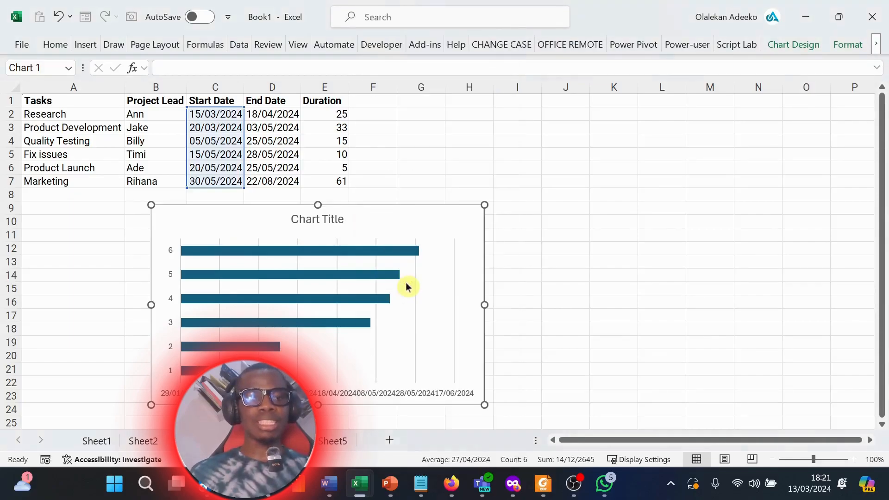
{"action": "left_click_drag", "start_coordinate": [456, 218], "coordinate": [382, 211]}
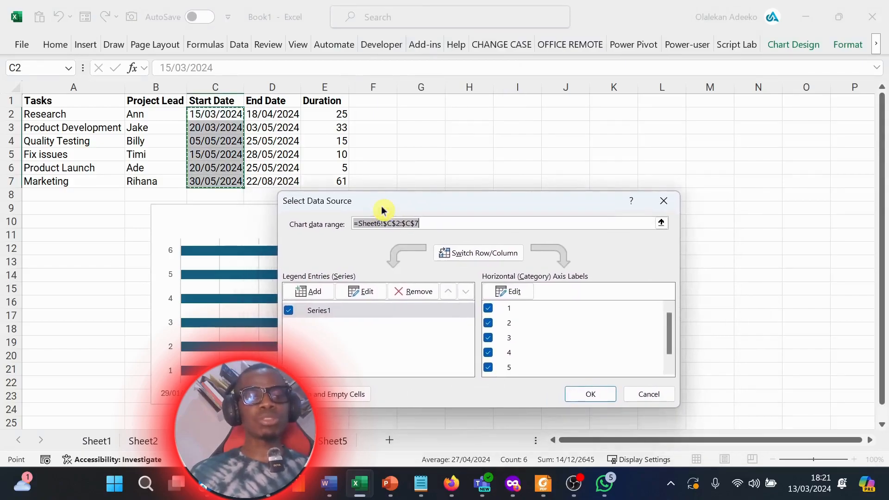
{"action": "left_click", "coordinate": [312, 296]}
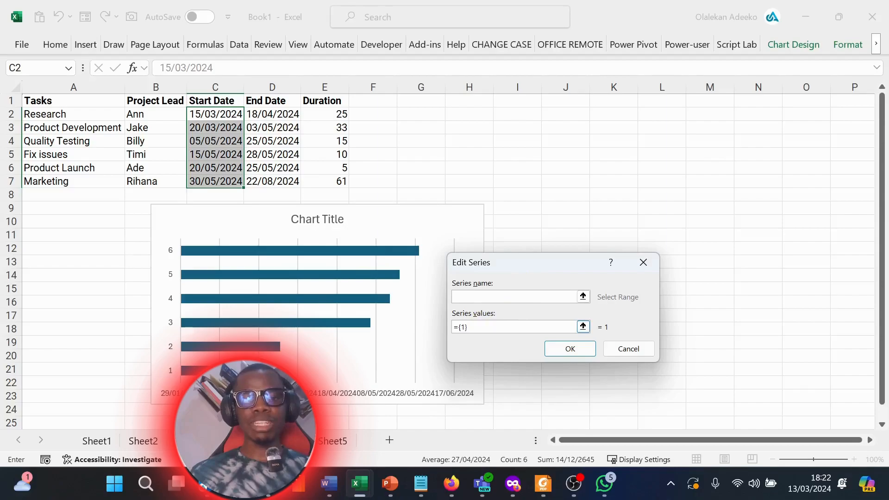
{"action": "left_click_drag", "start_coordinate": [496, 266], "coordinate": [294, 255]}
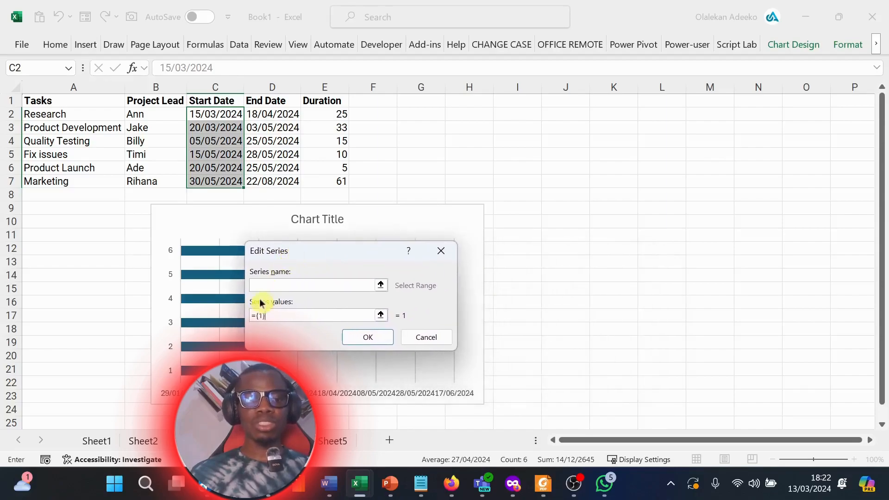
{"action": "left_click_drag", "start_coordinate": [277, 316], "coordinate": [227, 317]}
{"action": "key", "text": "BackSpace"}
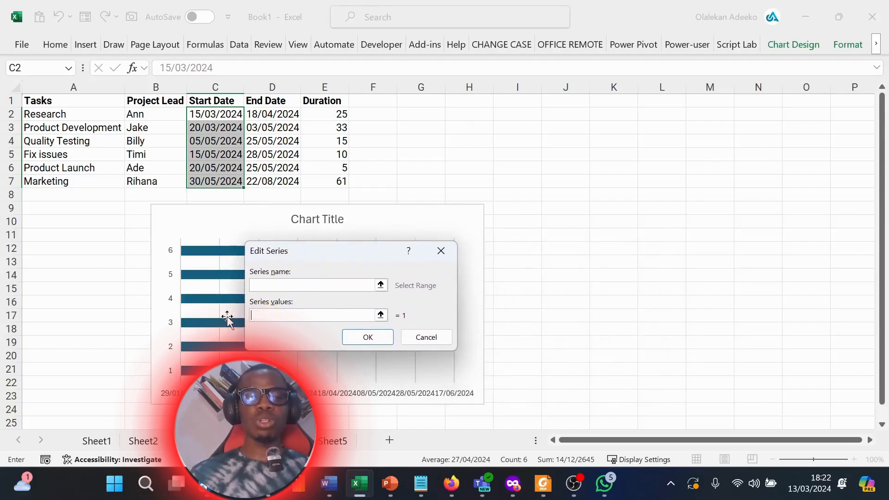
{"action": "left_click_drag", "start_coordinate": [327, 113], "coordinate": [330, 182]}
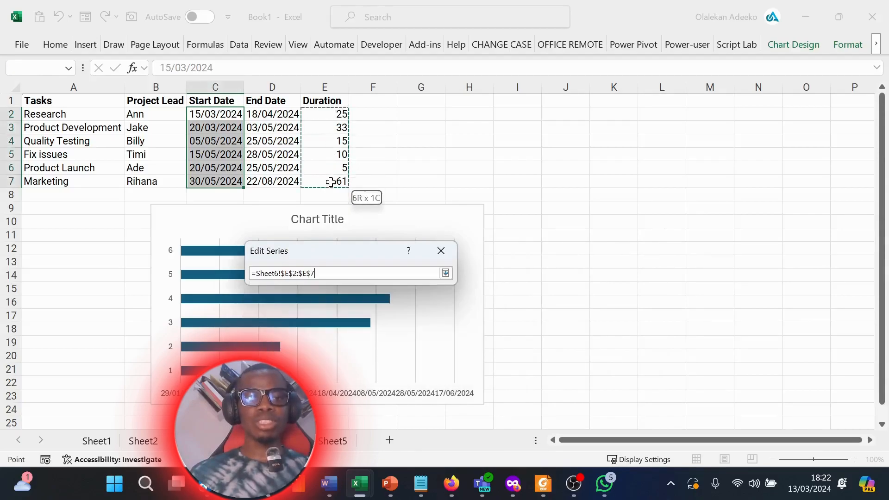
{"action": "left_click", "coordinate": [361, 339]}
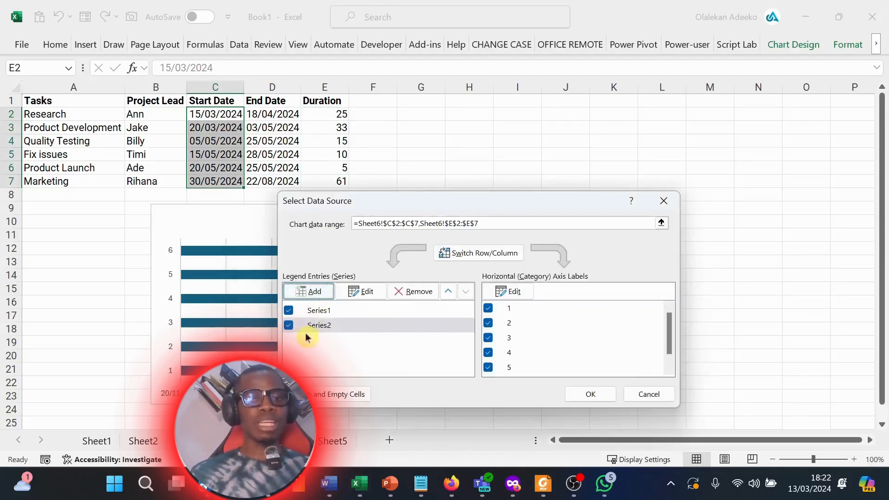
Set the chart's category axis labels to the task names in A2:A7 and apply the data source changes
{"action": "left_click_drag", "start_coordinate": [424, 205], "coordinate": [224, 213]}
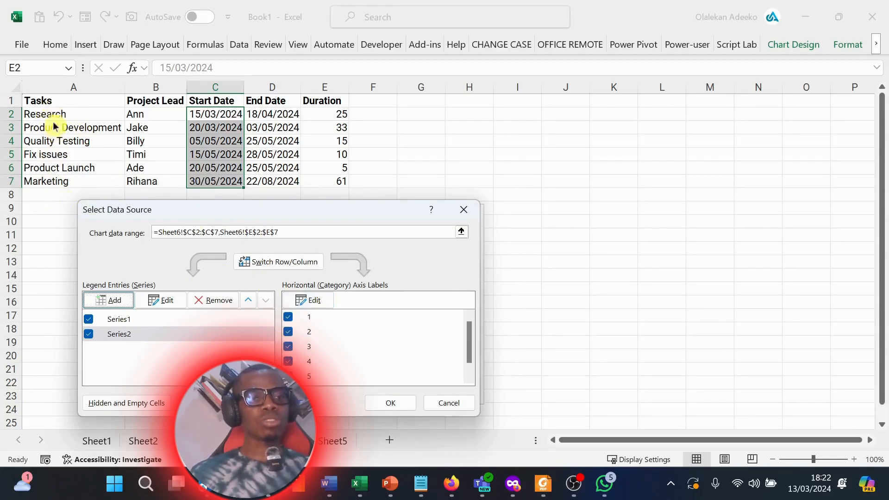
{"action": "left_click", "coordinate": [309, 301]}
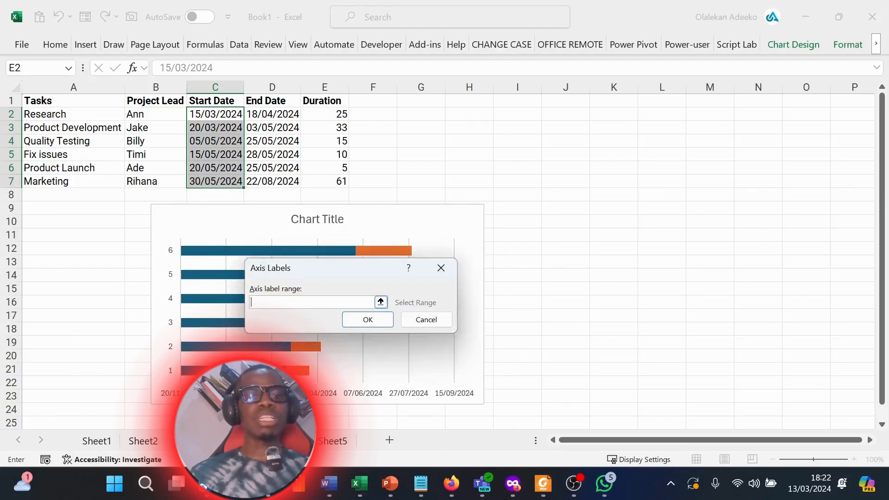
{"action": "left_click_drag", "start_coordinate": [82, 114], "coordinate": [86, 182]}
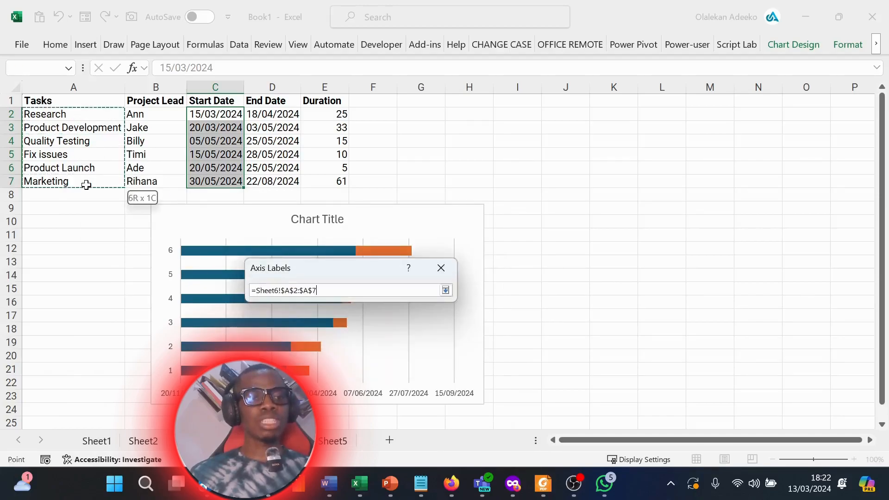
{"action": "left_click", "coordinate": [365, 326]}
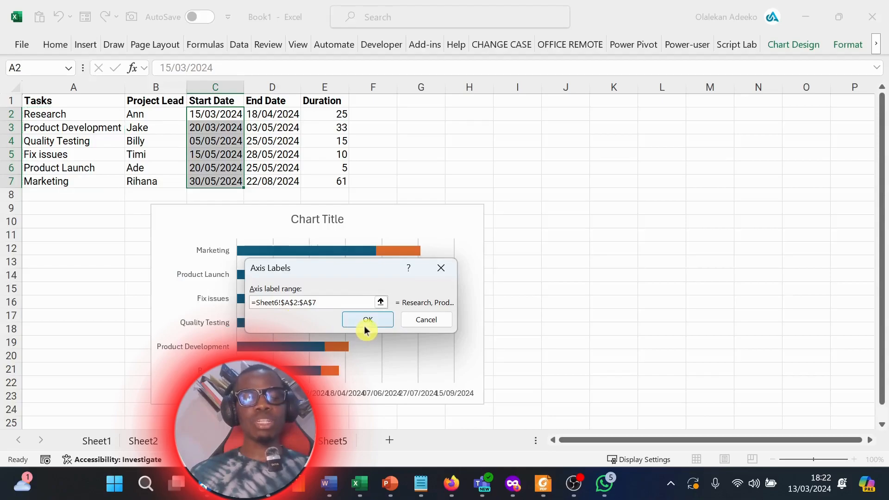
{"action": "left_click", "coordinate": [391, 403]}
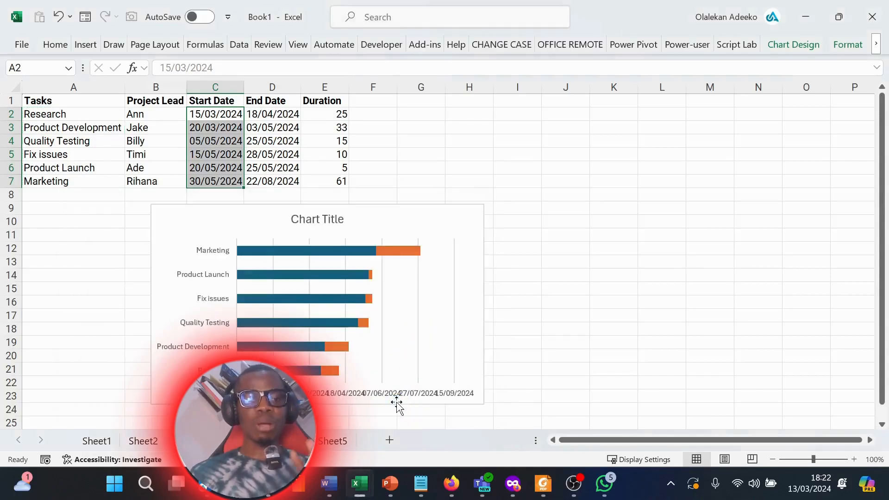
Set the start-date series bars to No fill so only the duration bars show
{"action": "left_click", "coordinate": [323, 261]}
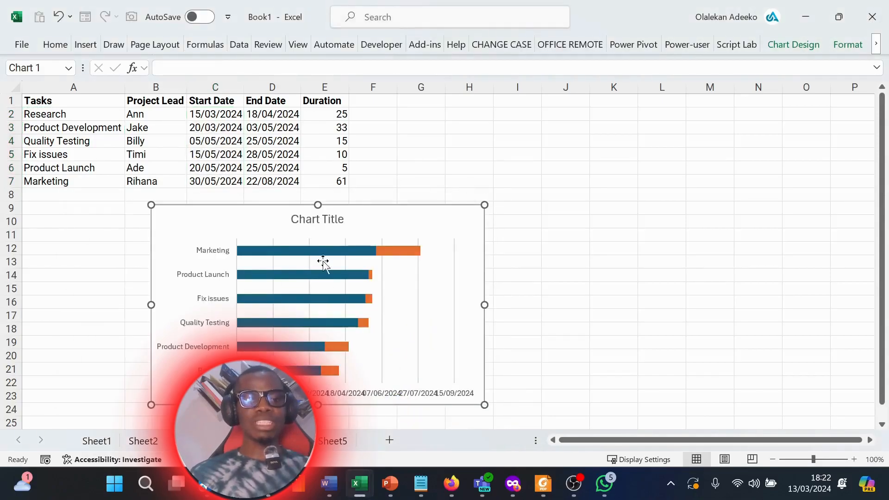
{"action": "left_click", "coordinate": [299, 252]}
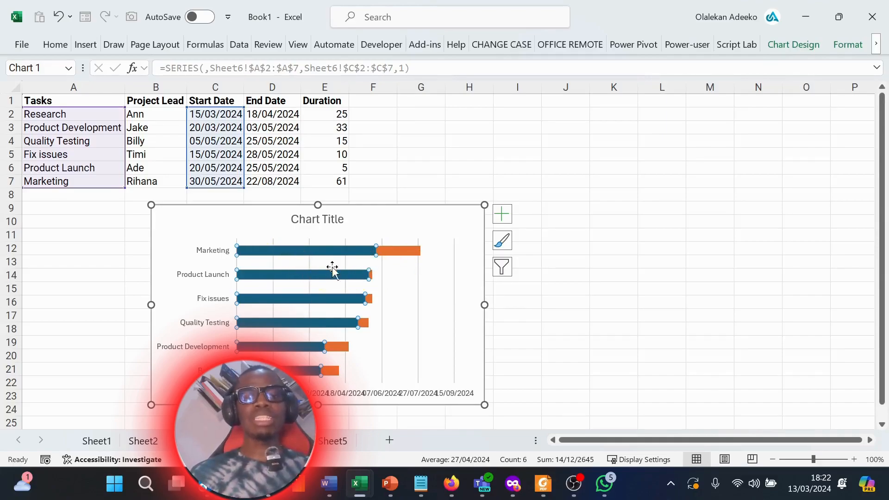
{"action": "right_click", "coordinate": [319, 252]}
{"action": "left_click", "coordinate": [371, 409]}
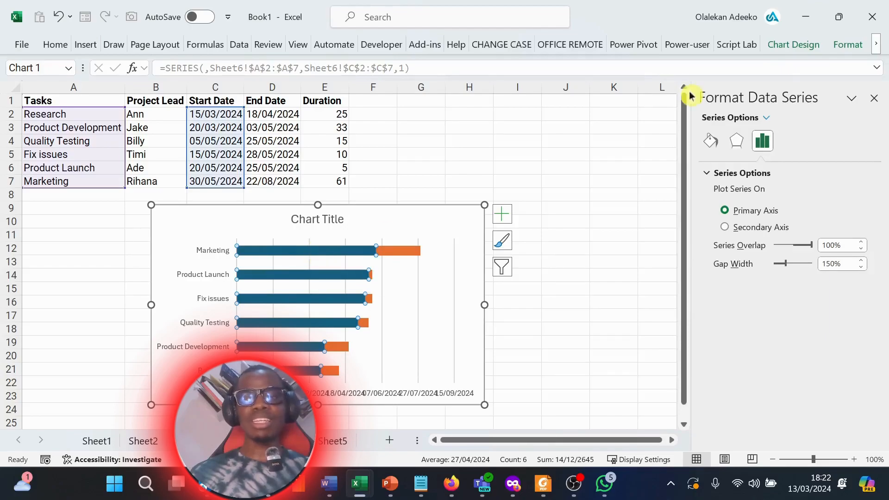
{"action": "left_click", "coordinate": [714, 144]}
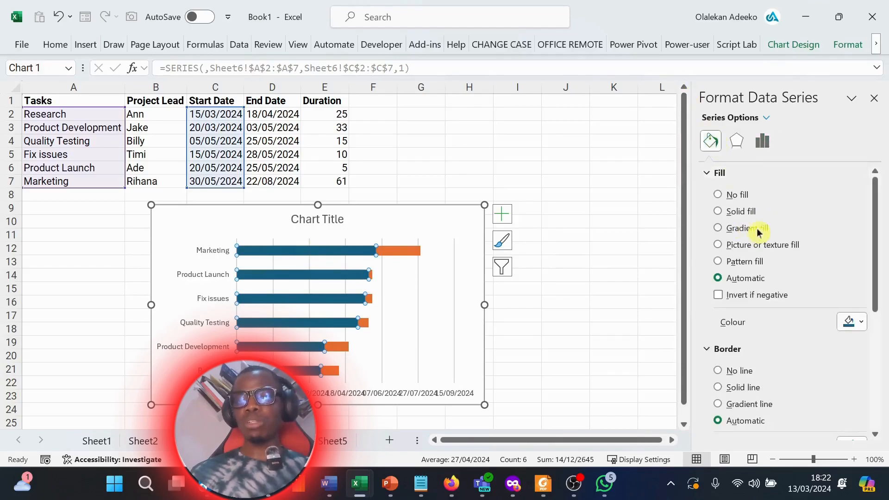
{"action": "left_click", "coordinate": [718, 194]}
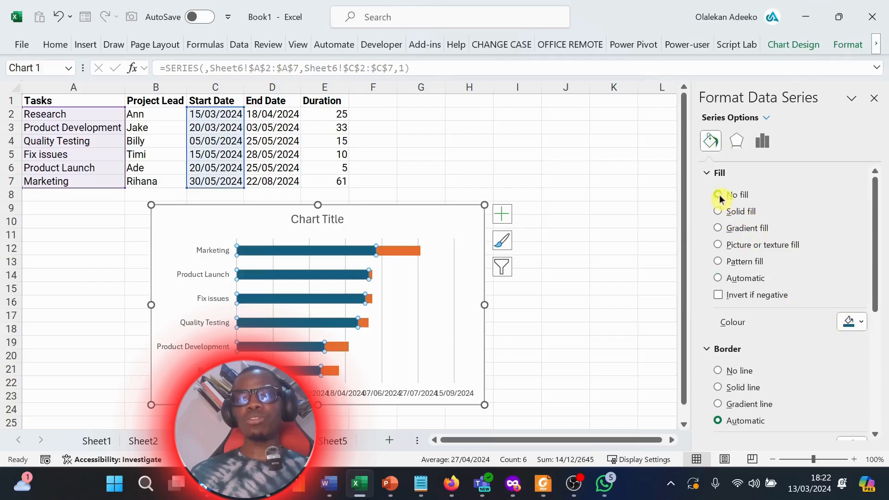
{"action": "left_click", "coordinate": [412, 298]}
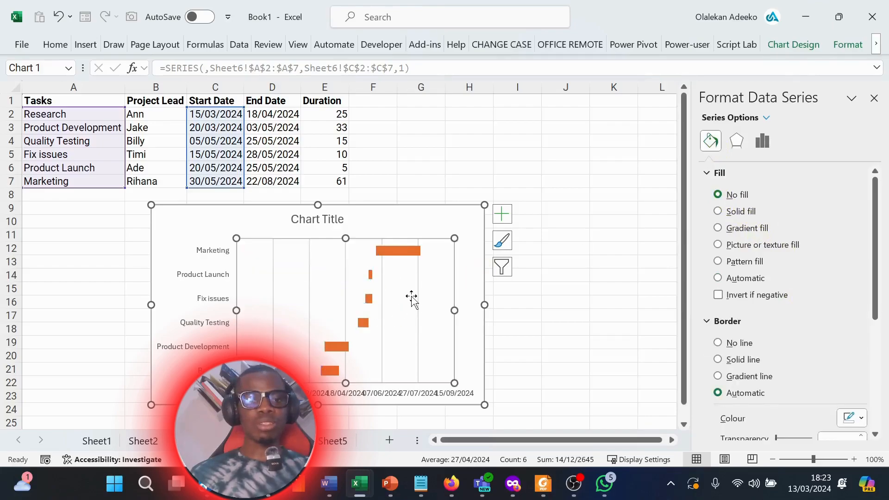
Try deleting the hidden start-date series from the chart, and undo the deletion
{"action": "left_click", "coordinate": [328, 280]}
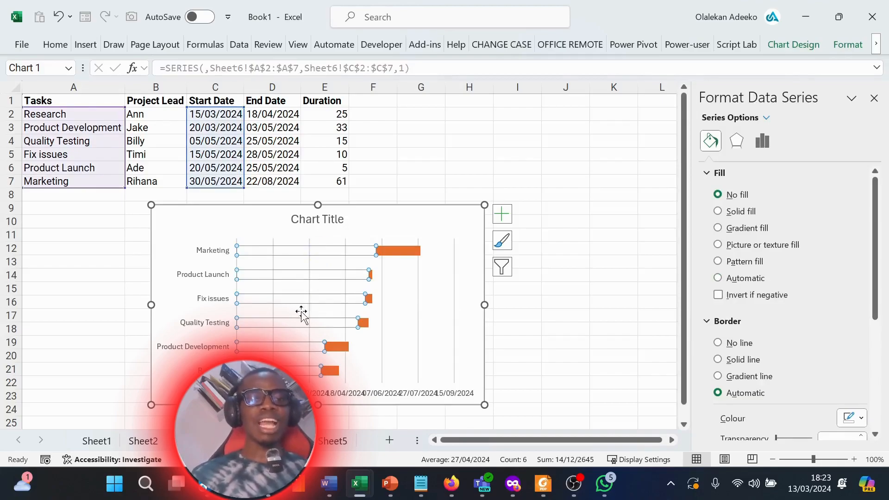
{"action": "mouse_move", "coordinate": [304, 256]}
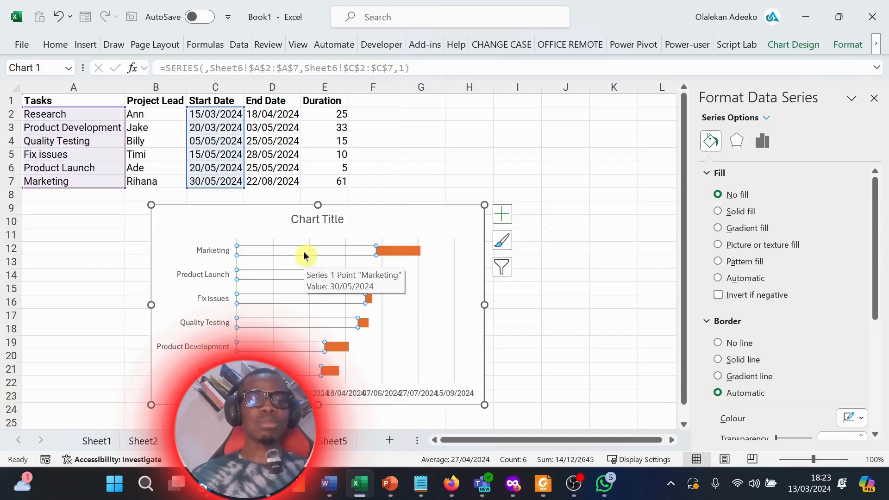
{"action": "key", "text": "Delete"}
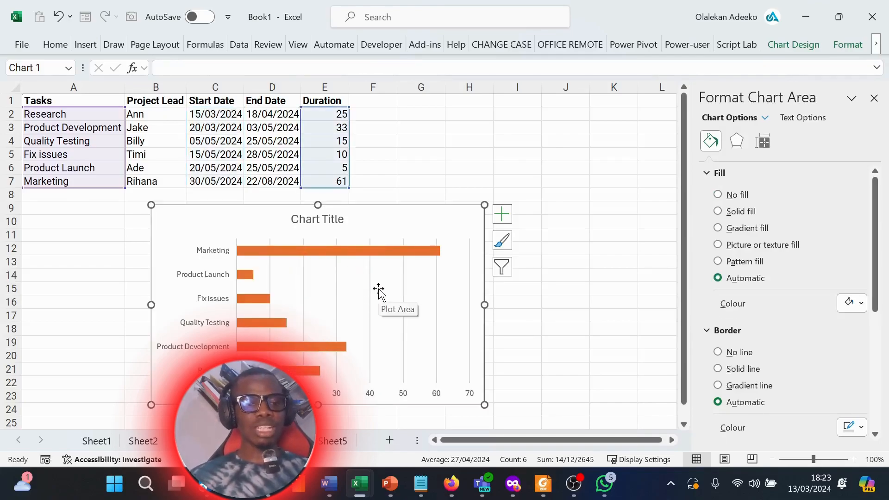
{"action": "key", "text": "ctrl+z"}
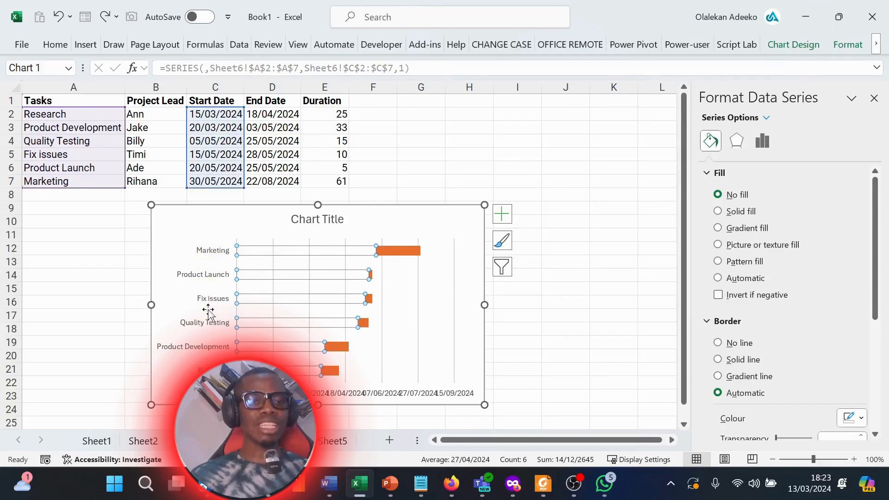
Set the chart's task-name axis to show its categories in reverse order
{"action": "left_click", "coordinate": [213, 252]}
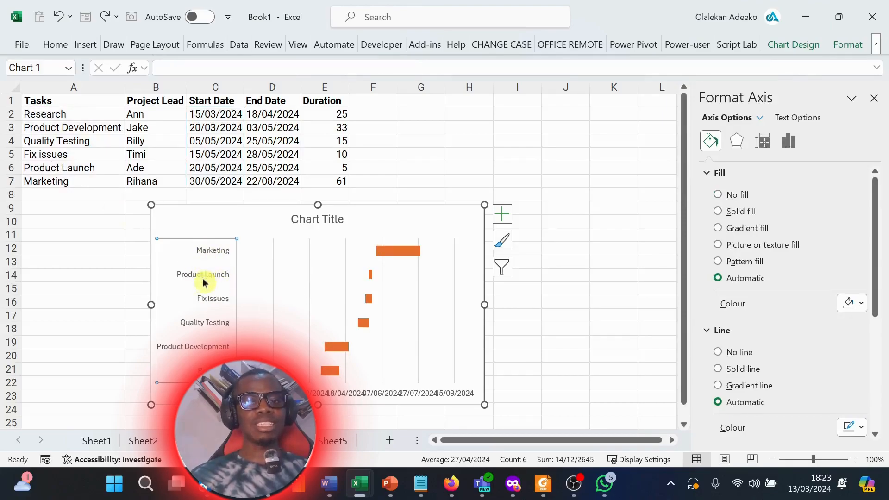
{"action": "left_click", "coordinate": [790, 146]}
{"action": "left_click", "coordinate": [773, 145]}
{"action": "left_click", "coordinate": [791, 143]}
{"action": "left_click", "coordinate": [709, 174]}
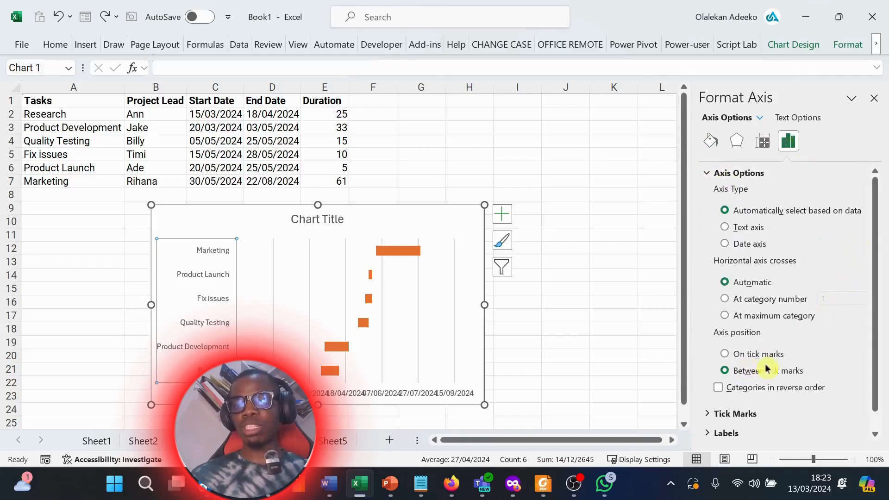
{"action": "left_click", "coordinate": [719, 388]}
{"action": "left_click", "coordinate": [719, 388]}
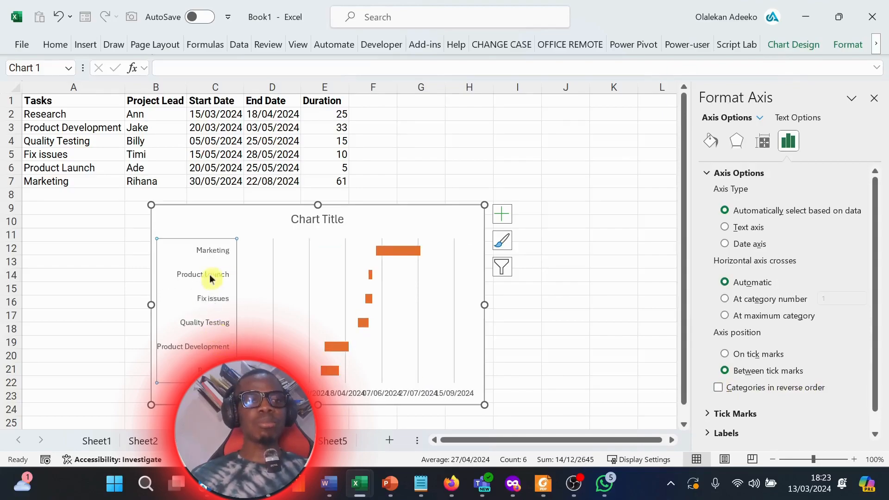
{"action": "left_click", "coordinate": [719, 388]}
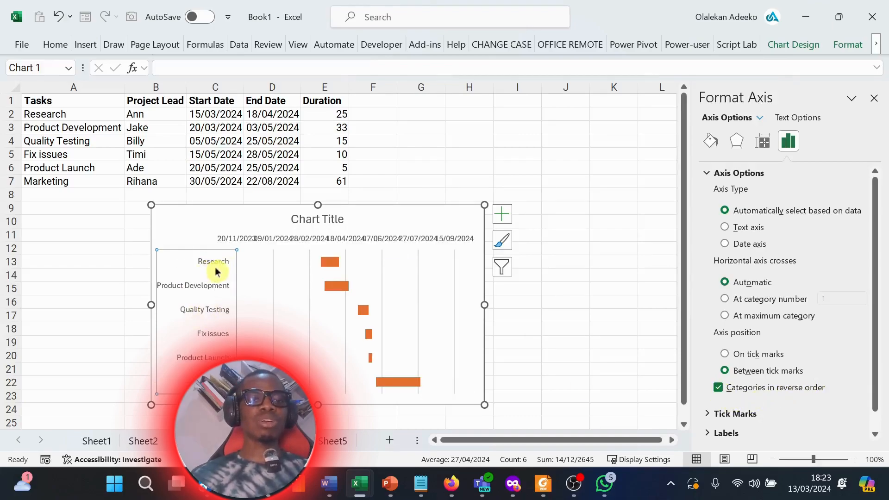
Enter the first task's start date, 15/3/2024, in cell A10
{"action": "left_click", "coordinate": [309, 319]}
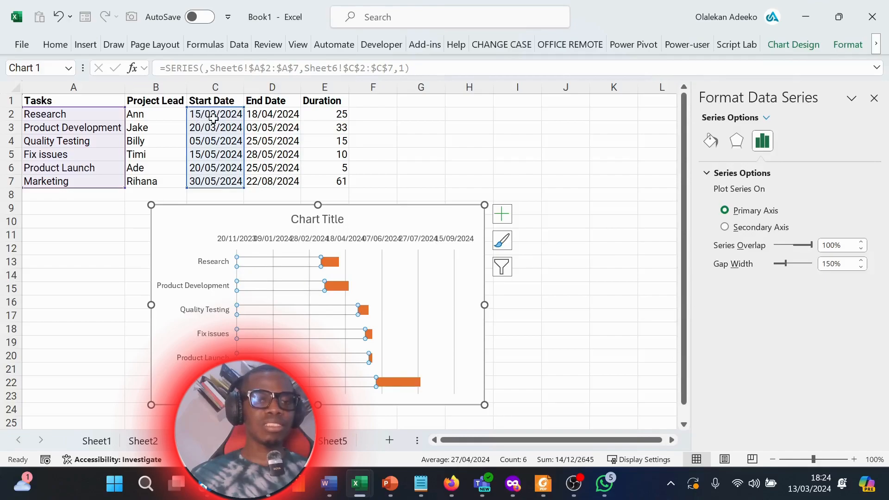
{"action": "left_click", "coordinate": [55, 224]}
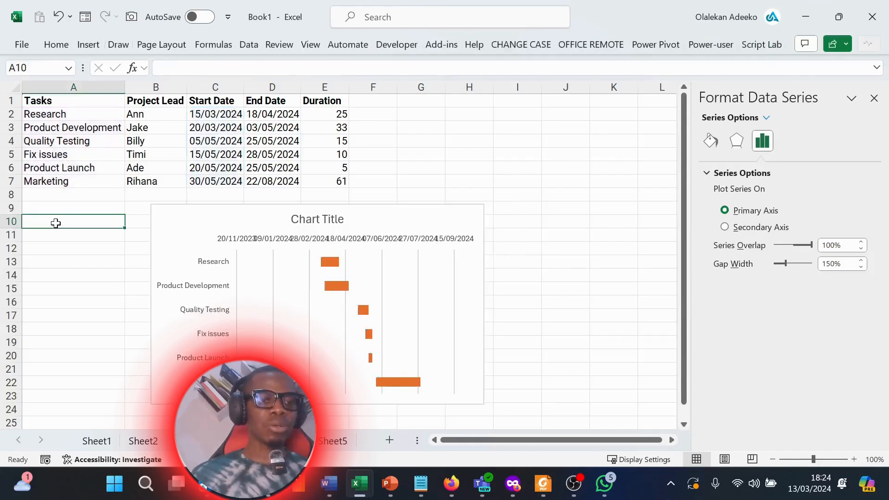
{"action": "type", "text": "15/3/2024"}
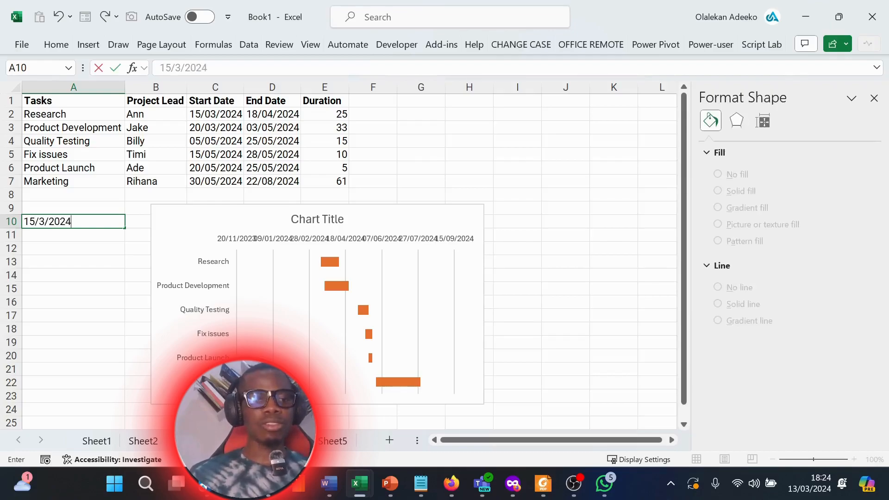
{"action": "key", "text": "Return"}
Format cell A10 as a Number with 0 decimal places to get the date's serial number
{"action": "left_click", "coordinate": [82, 221]}
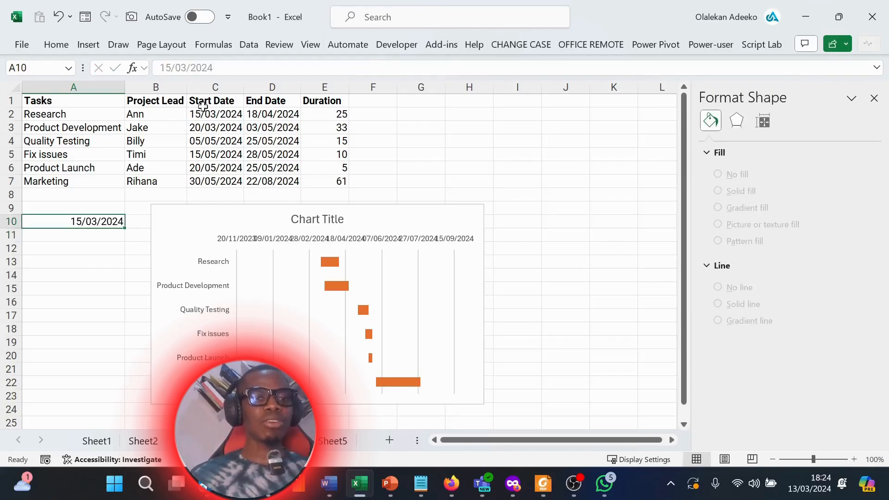
{"action": "left_click", "coordinate": [57, 44]}
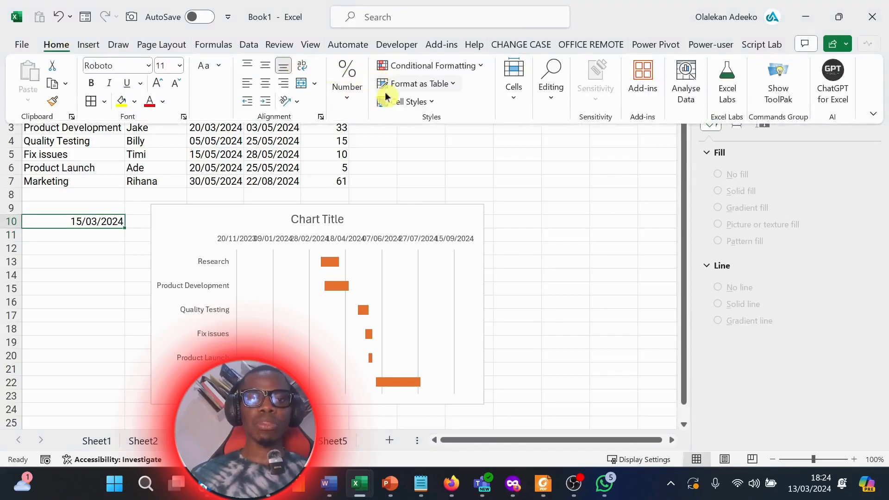
{"action": "left_click", "coordinate": [348, 93]}
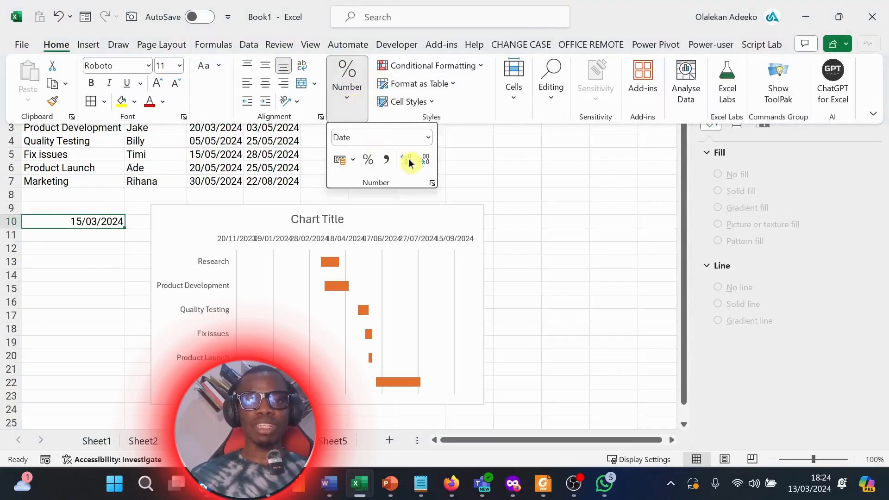
{"action": "left_click", "coordinate": [432, 184]}
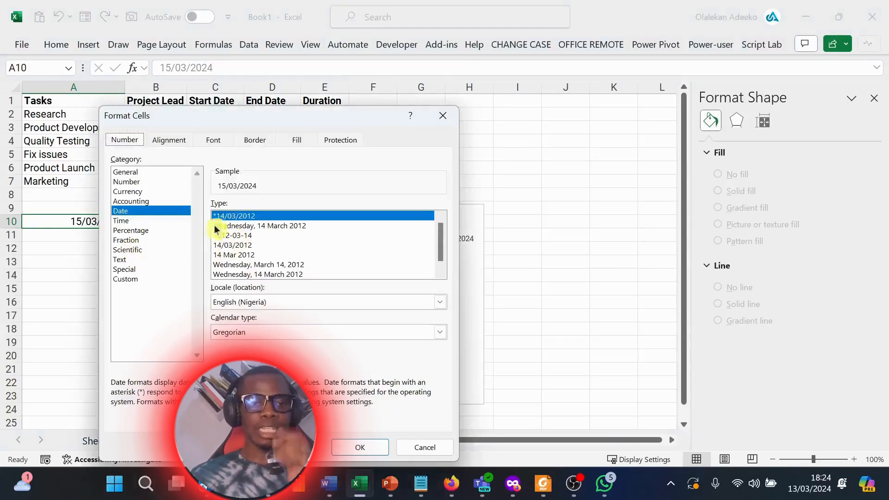
{"action": "left_click", "coordinate": [131, 183]}
{"action": "left_click", "coordinate": [303, 208]}
{"action": "left_click", "coordinate": [304, 208]}
{"action": "left_click", "coordinate": [358, 447]}
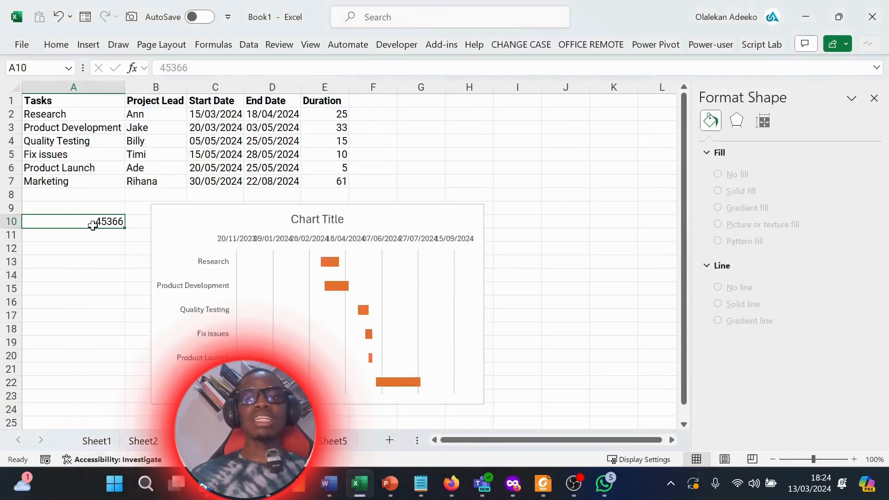
Copy the serial number from A10 and set it as the chart's date axis minimum bound, 45366
{"action": "key", "text": "ctrl+c"}
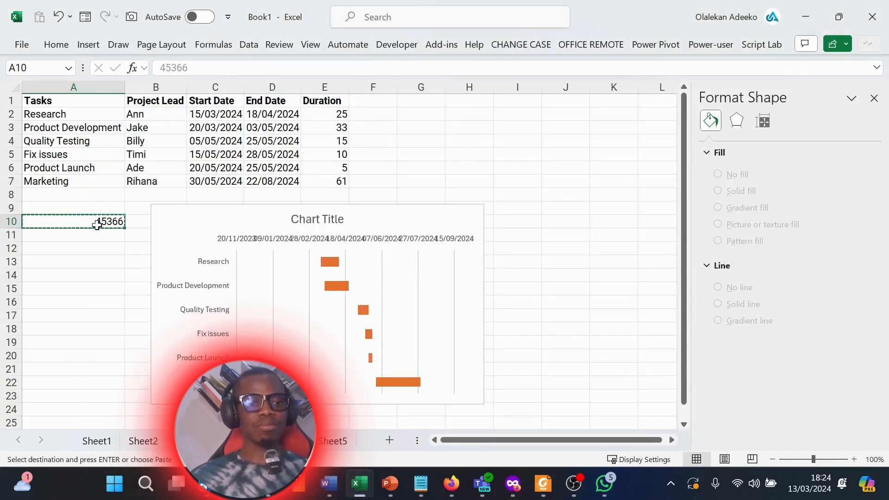
{"action": "left_click", "coordinate": [252, 237]}
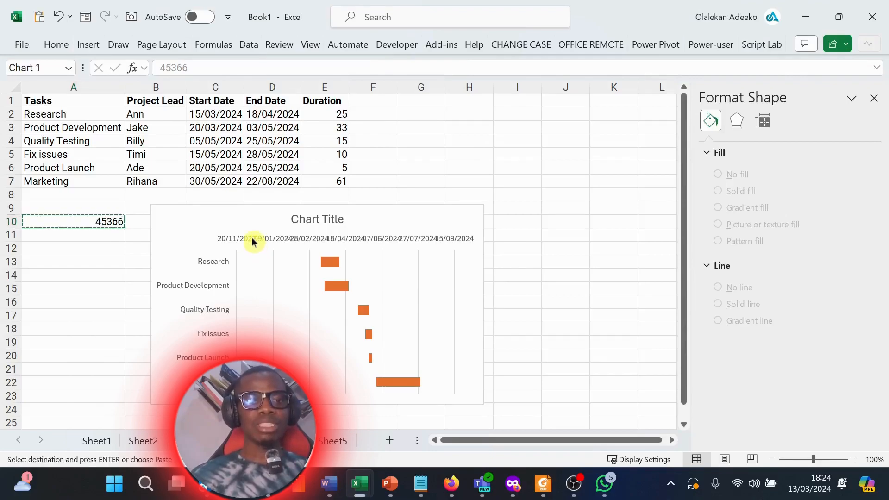
{"action": "double_click", "coordinate": [262, 238]}
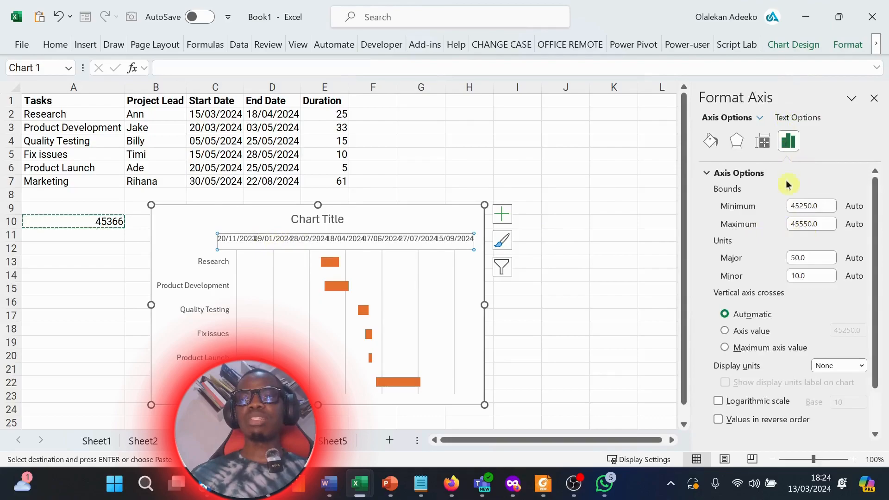
{"action": "left_click", "coordinate": [793, 207]}
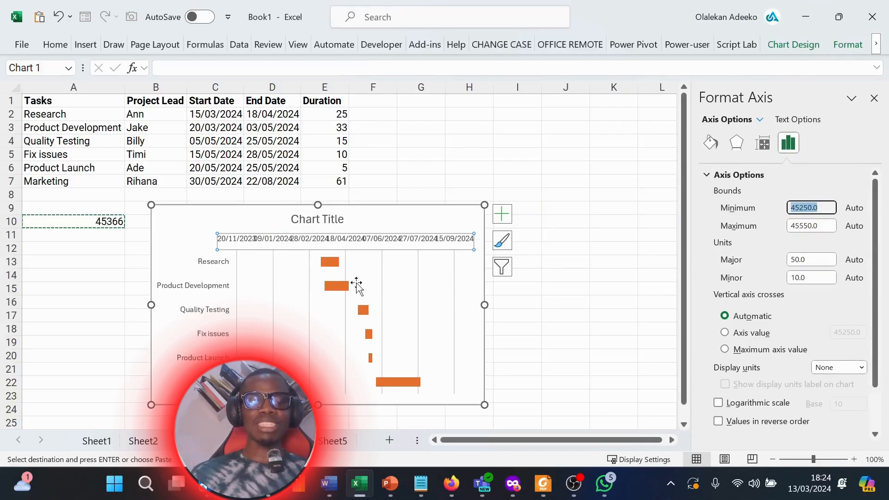
{"action": "key", "text": "ctrl+v"}
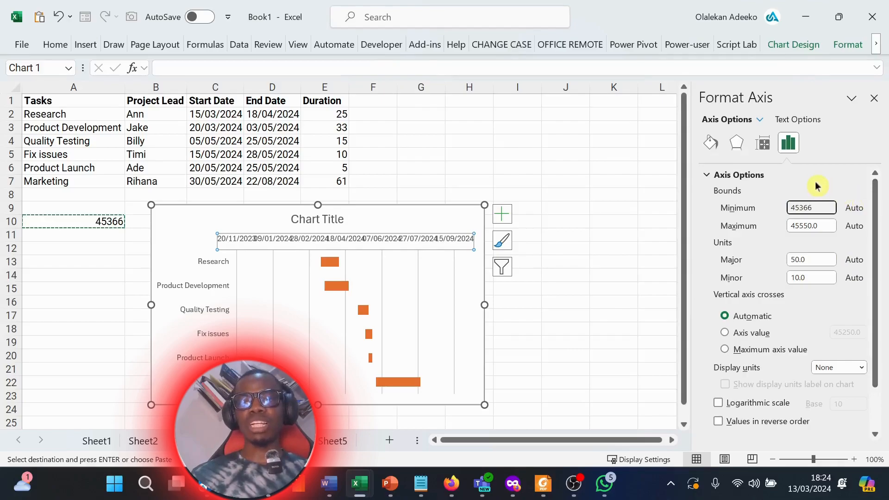
{"action": "left_click_drag", "start_coordinate": [875, 218], "coordinate": [875, 369]}
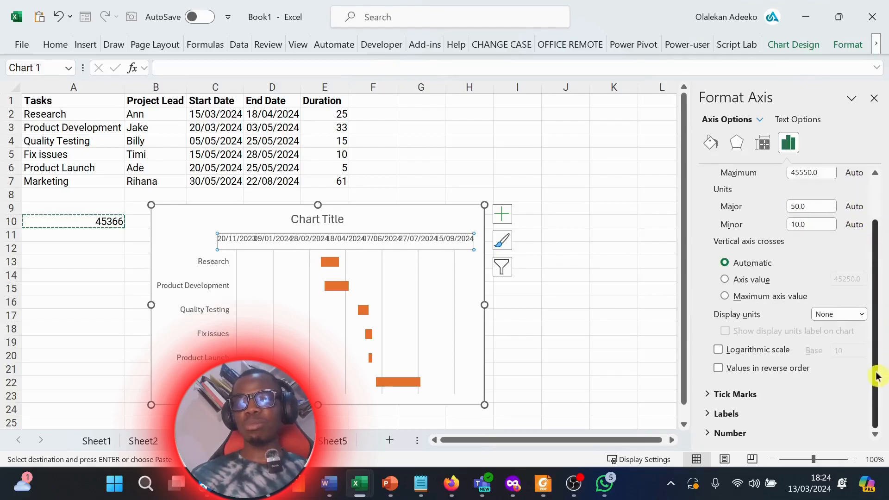
{"action": "left_click", "coordinate": [653, 288]}
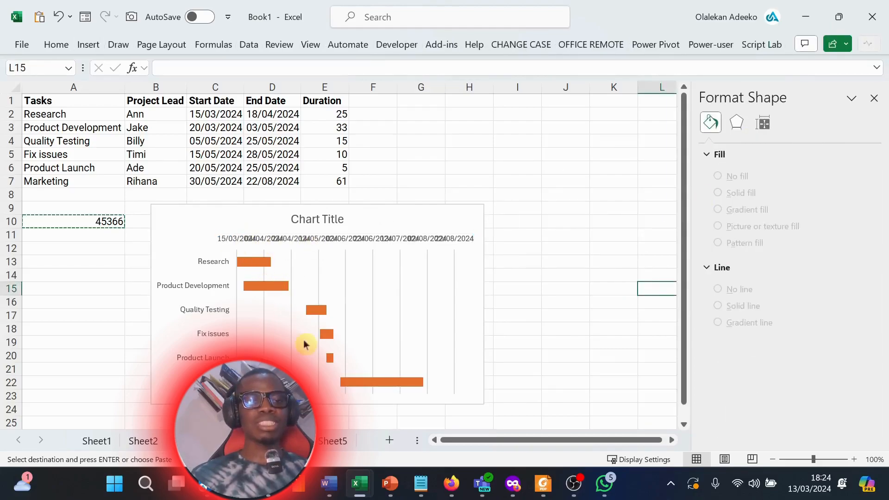
Widen the chart until it reaches into column K to spread out the date axis labels
{"action": "left_click", "coordinate": [453, 230]}
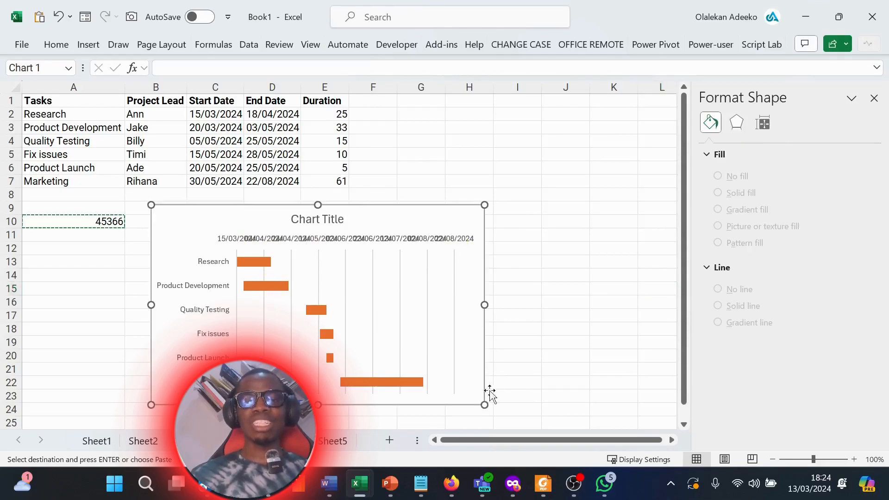
{"action": "left_click_drag", "start_coordinate": [528, 401], "coordinate": [601, 411]}
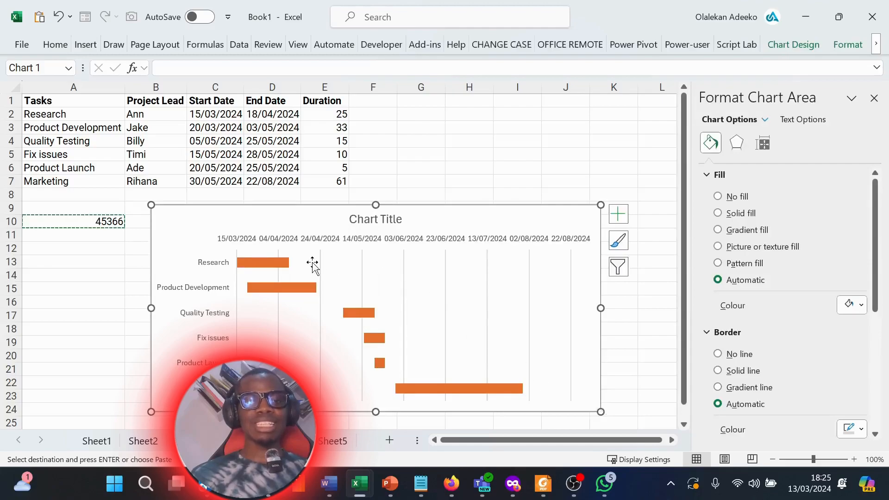